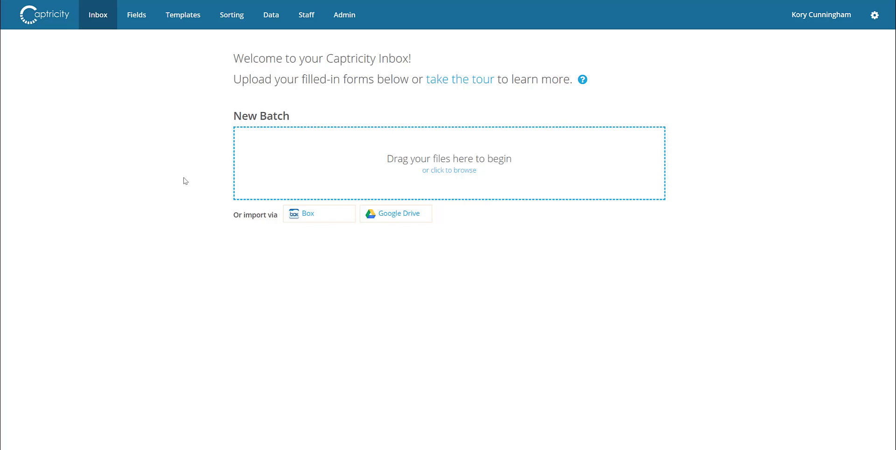
Open the Fields page listing the eight existing fields, FormPurpose through DateOfBirth.
left_click(132, 14)
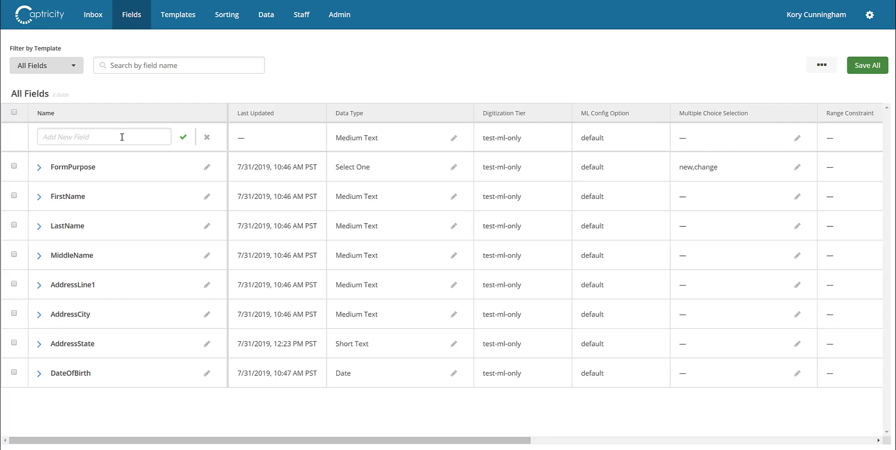
Create a SocialSecurityNumber field with the Whole Number data type and save it.
left_click(121, 137)
type("SocialSecurity")
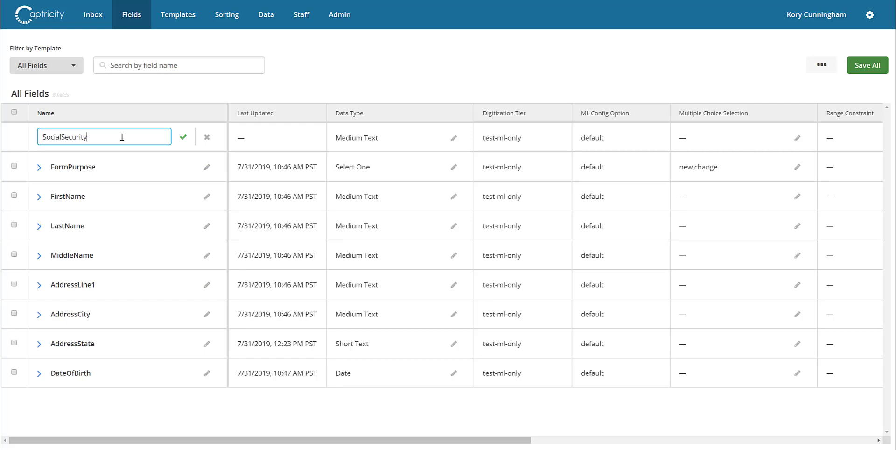
type("Number")
left_click(453, 139)
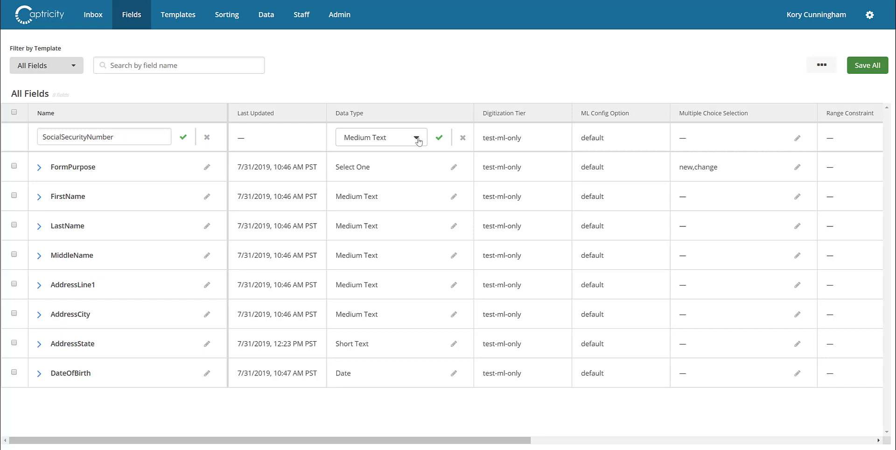
left_click(416, 137)
scroll(388, 190, "down", 3)
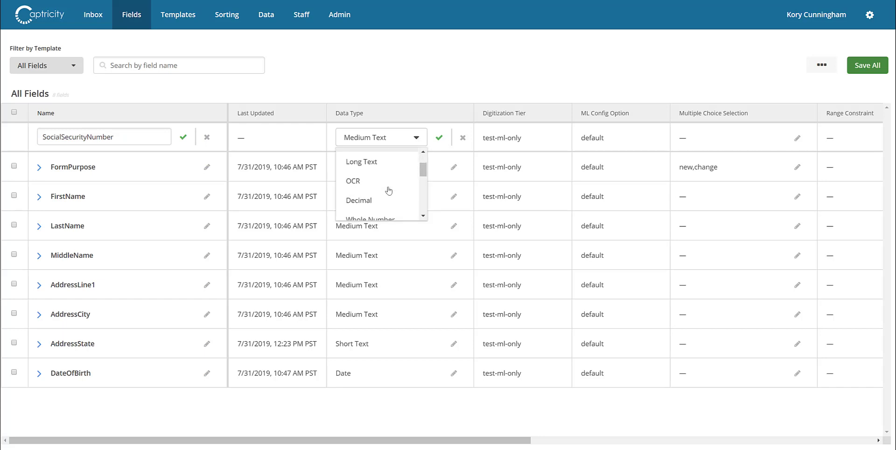
scroll(389, 190, "down", 1)
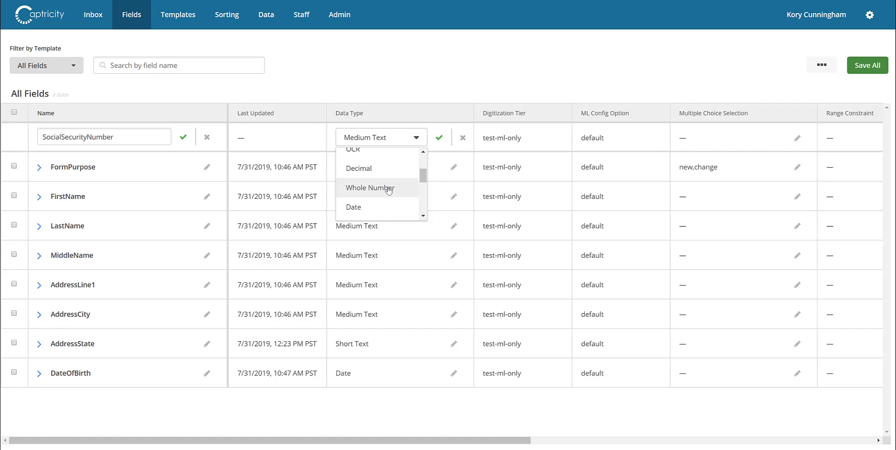
left_click(388, 188)
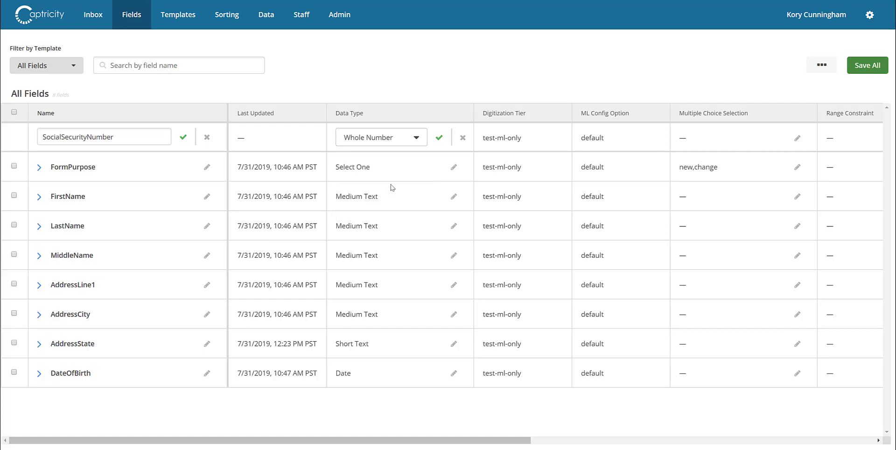
left_click(438, 140)
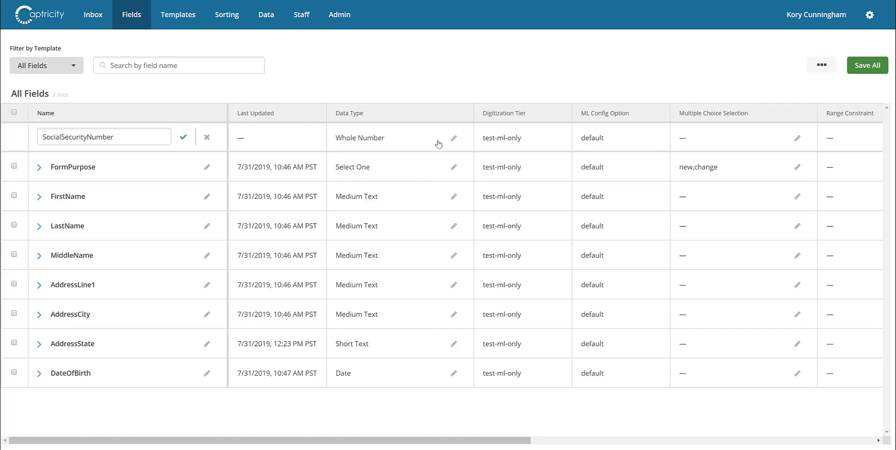
left_click(183, 138)
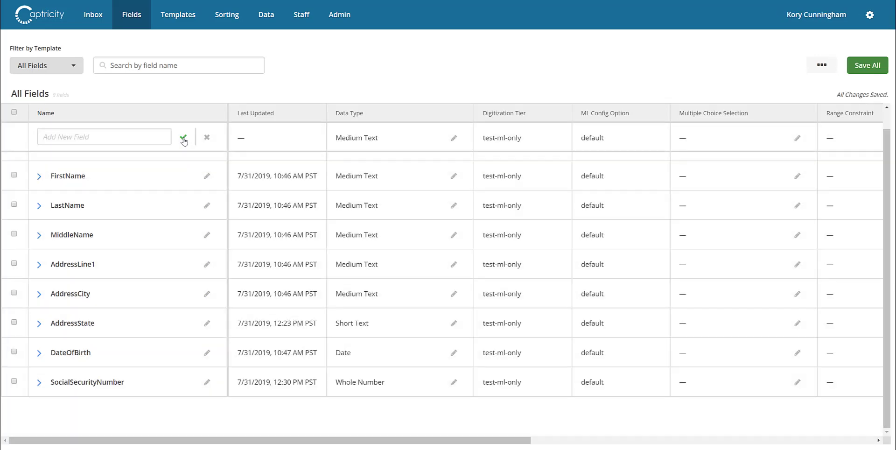
Create a new field named Signature and give it the Signature data type.
left_click(155, 142)
type("Signature")
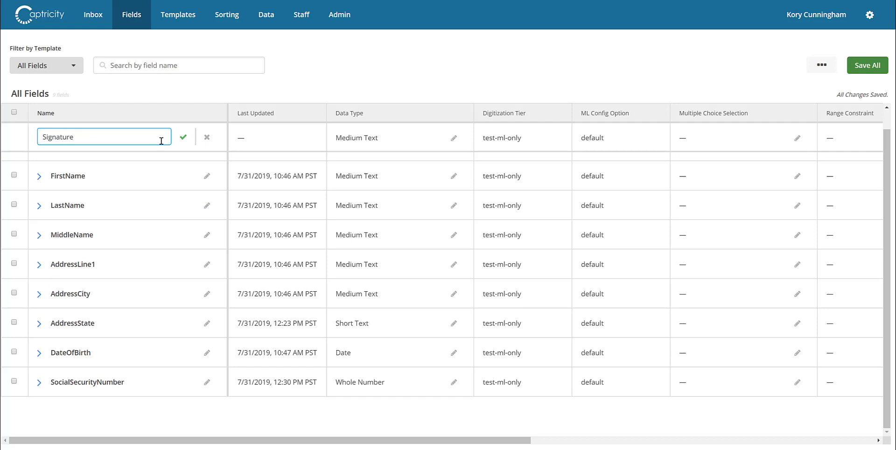
left_click(454, 139)
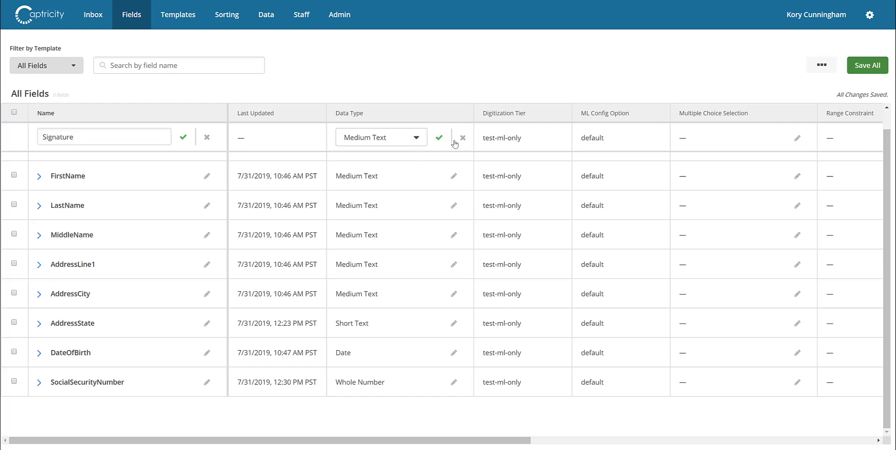
left_click(418, 140)
scroll(396, 175, "down", 5)
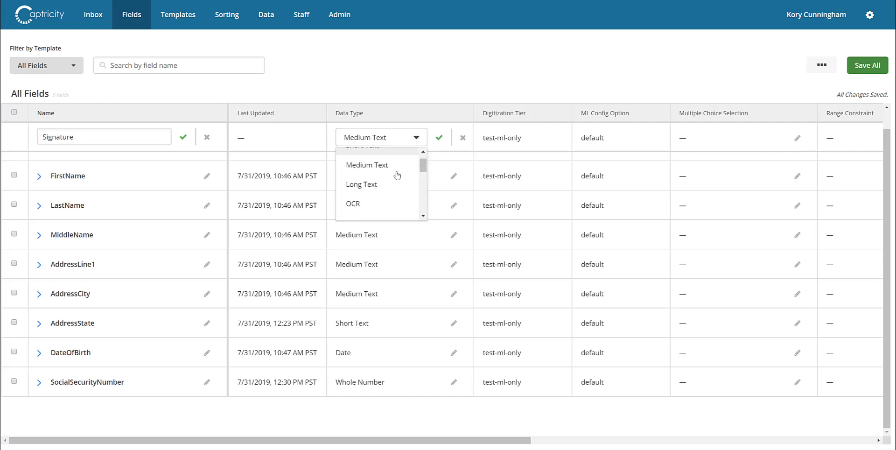
scroll(397, 175, "down", 1)
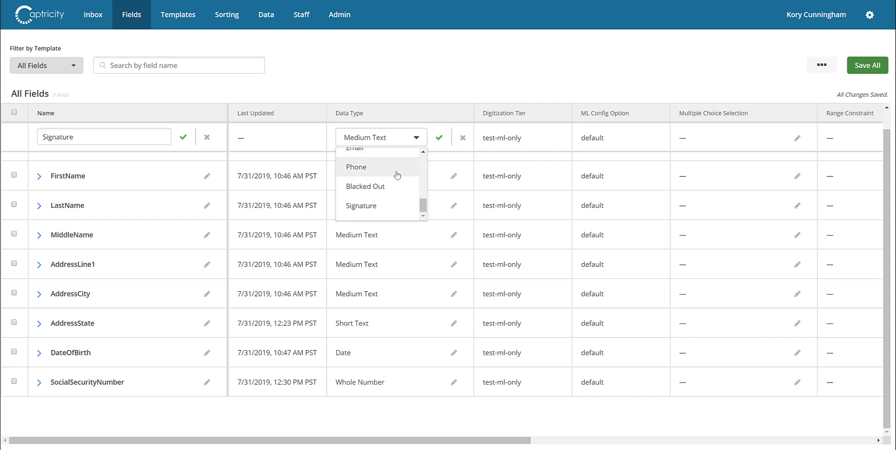
left_click(382, 206)
left_click(439, 139)
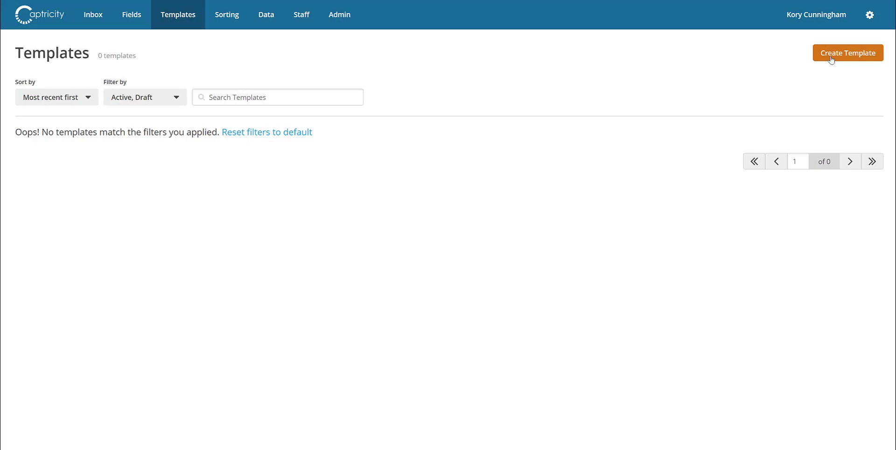
Create the 'Acord 758' template and upload the three 758 Producer Appointment page images.
left_click(831, 56)
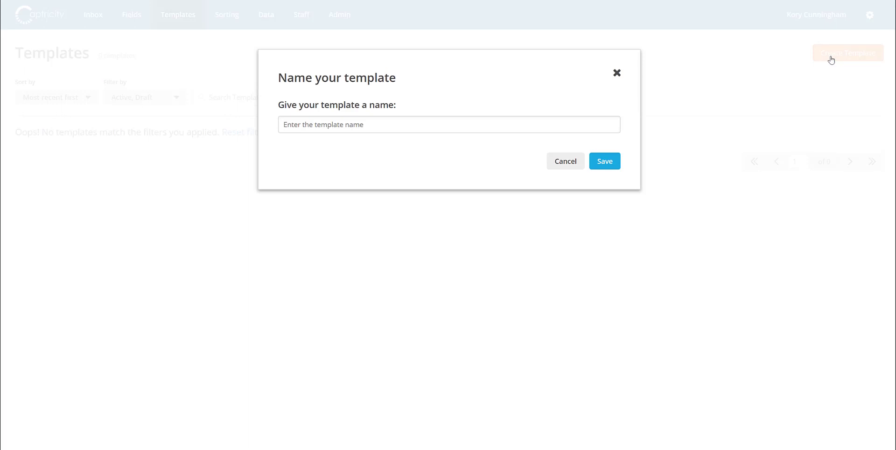
left_click(570, 129)
type("Acord")
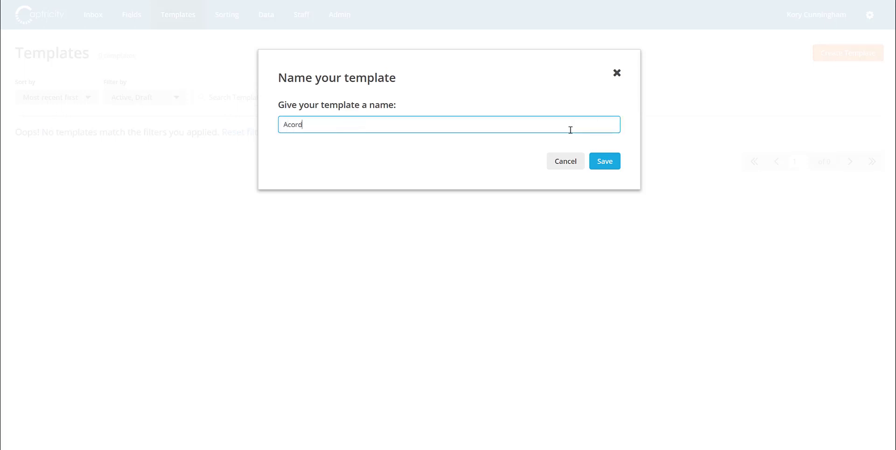
type("  758")
left_click(605, 162)
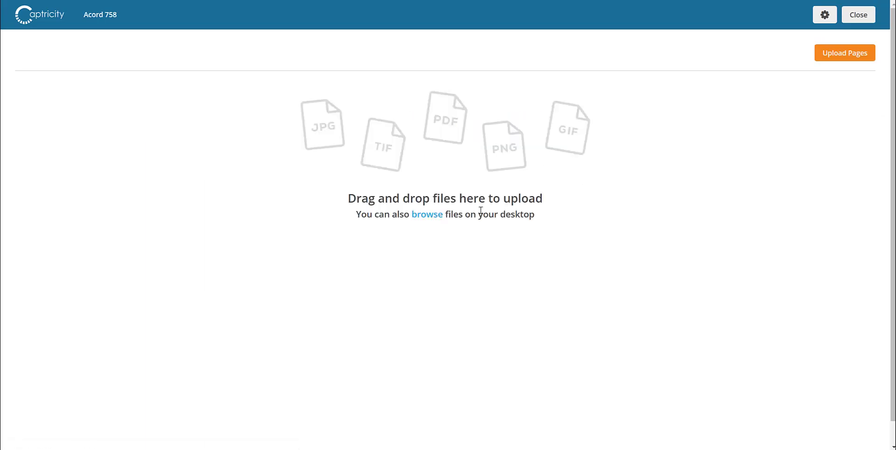
left_click(430, 218)
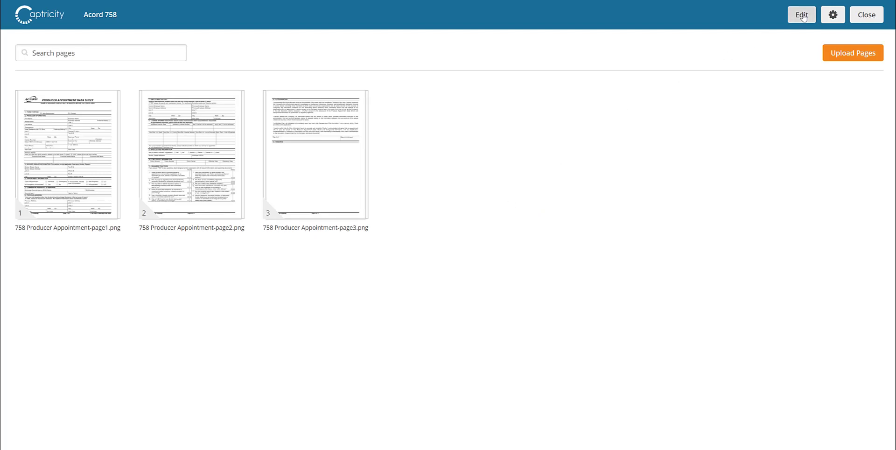
Map the FormPurpose field over both form-purpose checkboxes on Acord 758's page 1.
left_click(792, 18)
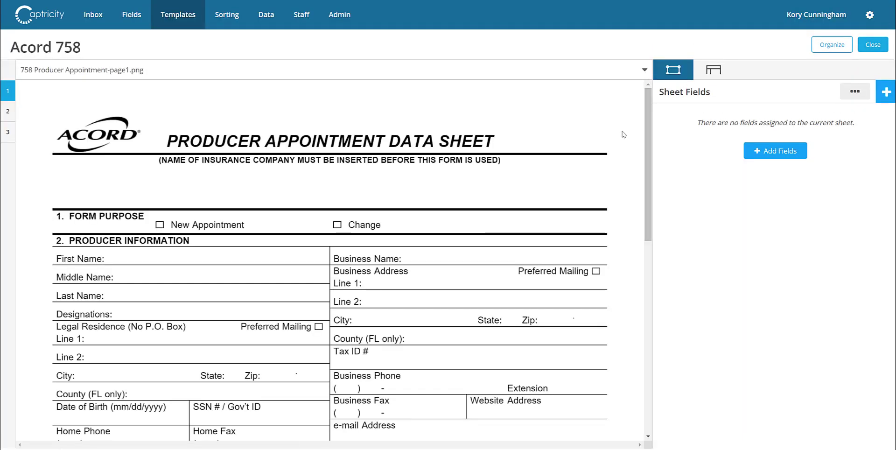
left_click(881, 96)
left_click_drag(682, 177, 165, 223)
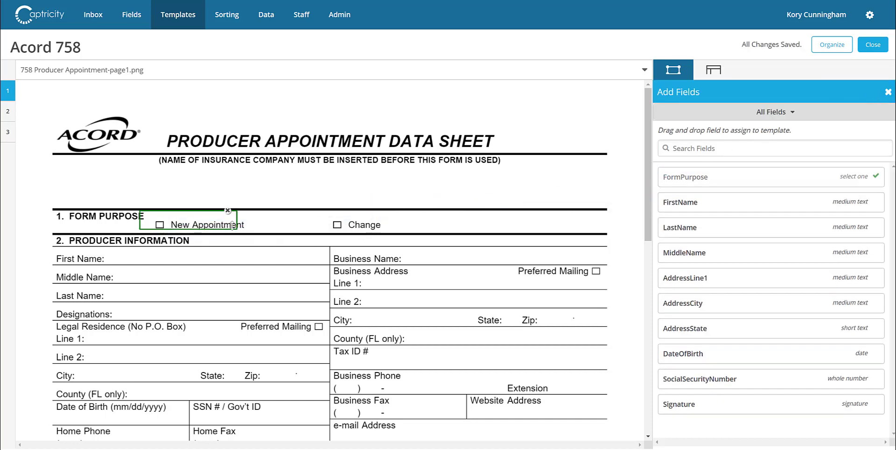
left_click_drag(236, 229, 387, 227)
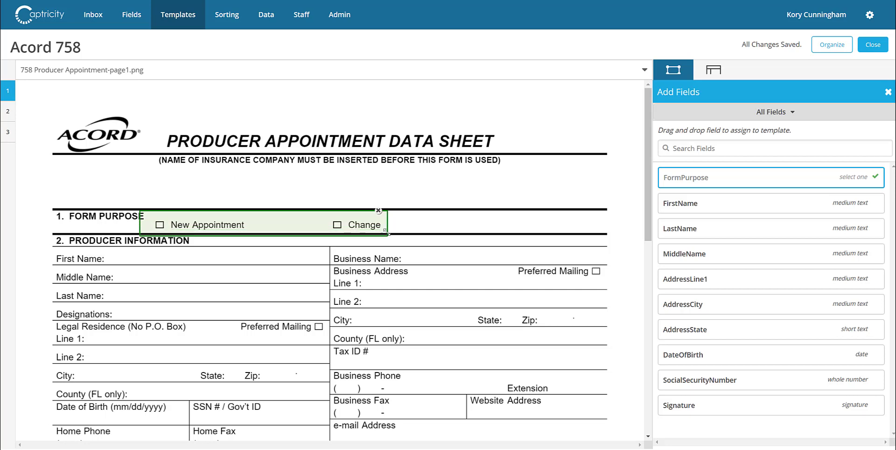
left_click_drag(140, 226, 153, 226)
Map FirstName and MiddleName onto their name lines, widening each box to fit.
left_click_drag(661, 195, 115, 258)
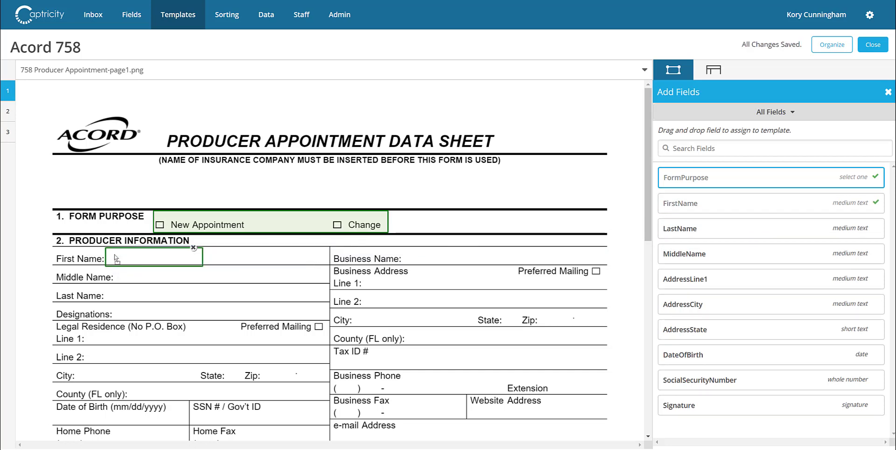
left_click_drag(201, 269, 325, 262)
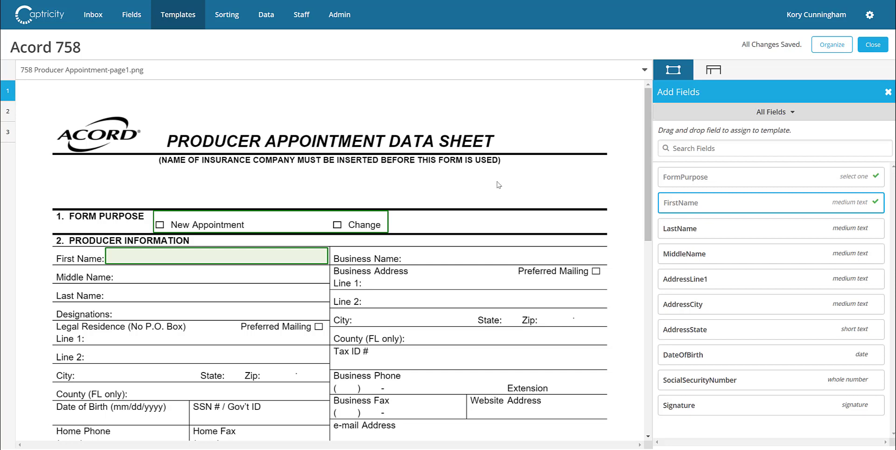
left_click_drag(672, 253, 114, 276)
left_click_drag(204, 278, 325, 277)
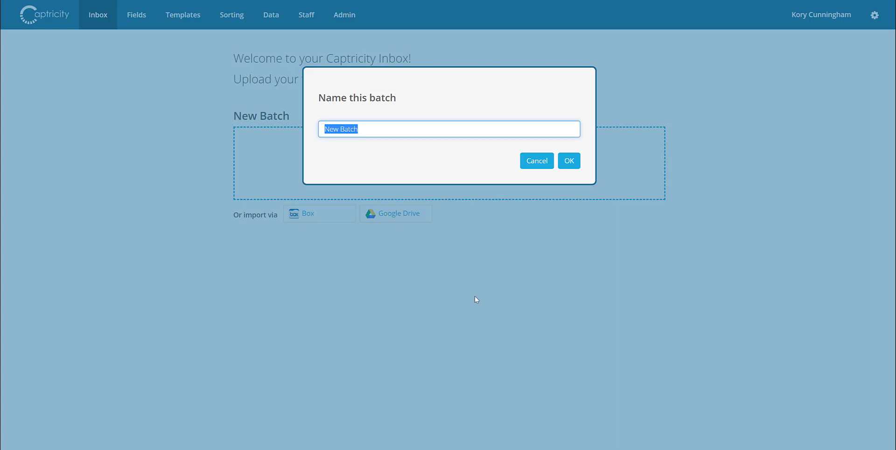
Name the batch 'Acord Form 1' and finish uploading acord-completed.jpg.
type("Acord For")
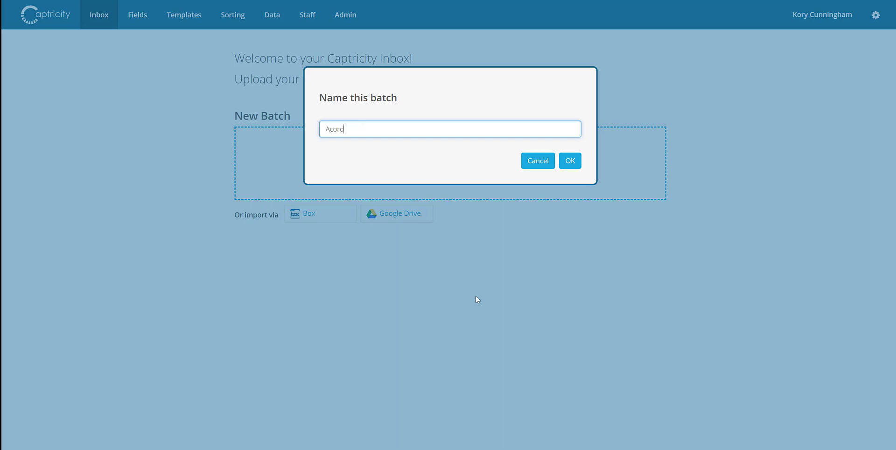
type("m 1")
left_click(572, 161)
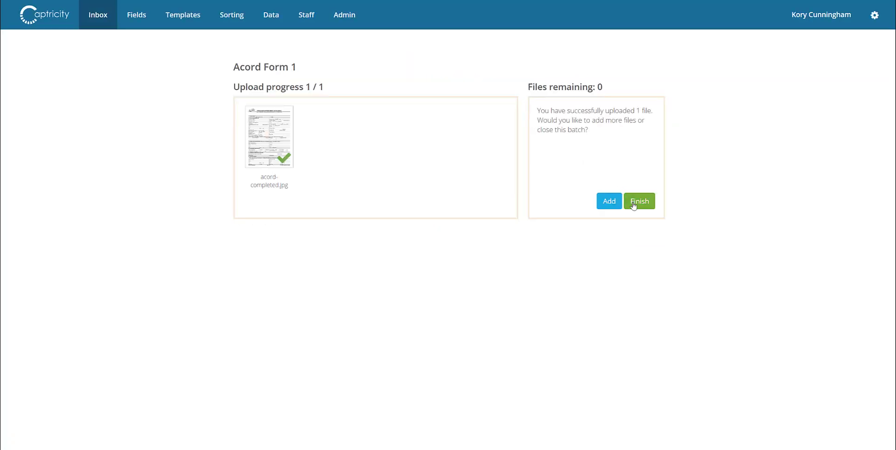
left_click(634, 205)
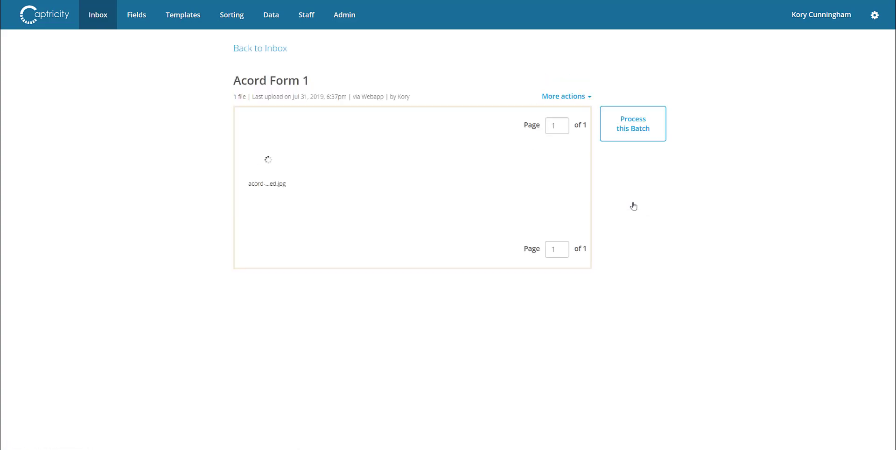
Process the Acord Form 1 batch with the Acord 758 template and submit it.
left_click(637, 129)
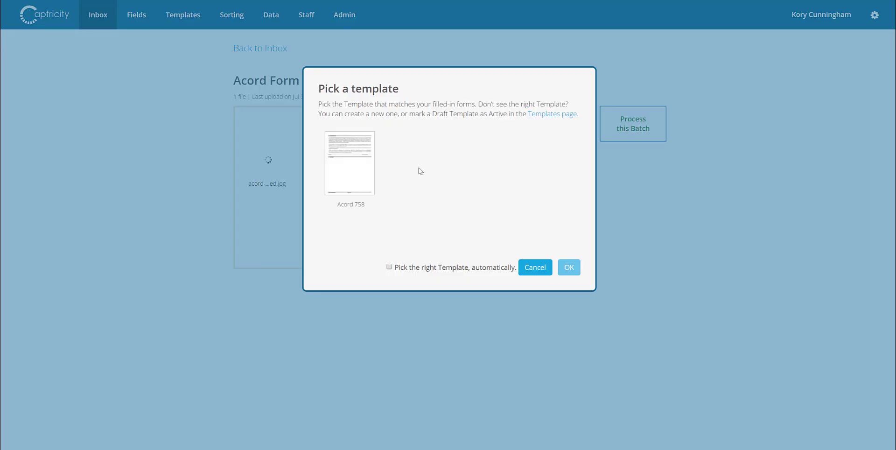
left_click(357, 169)
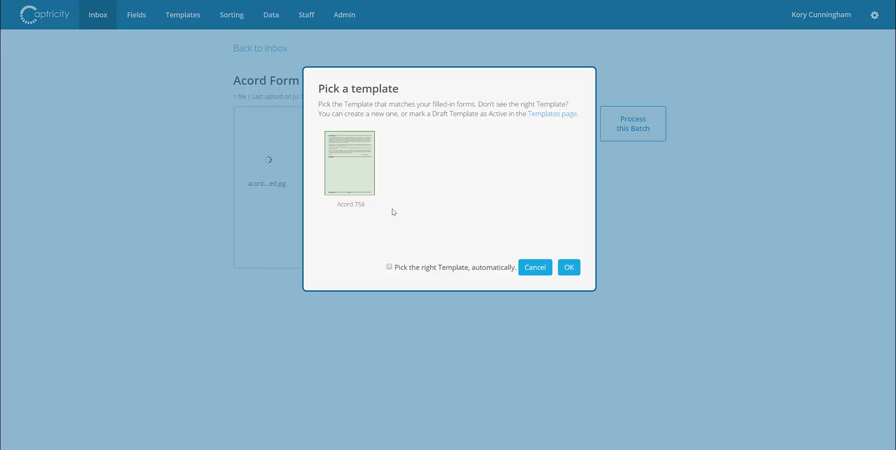
left_click(571, 267)
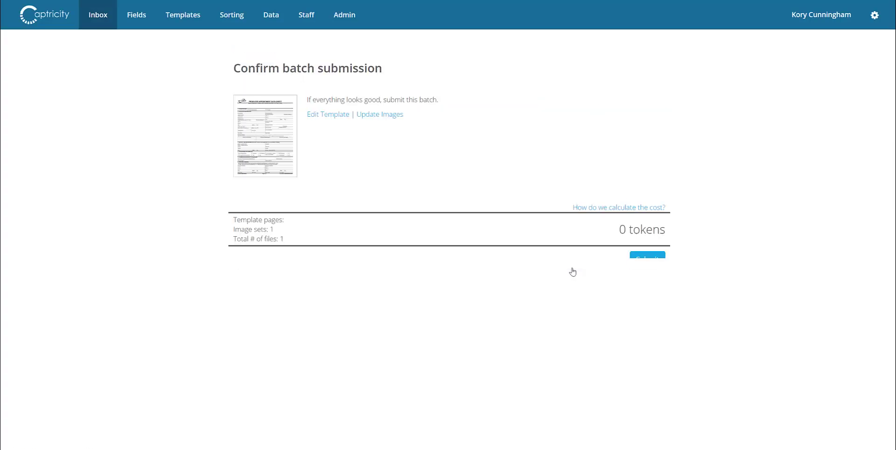
left_click(641, 265)
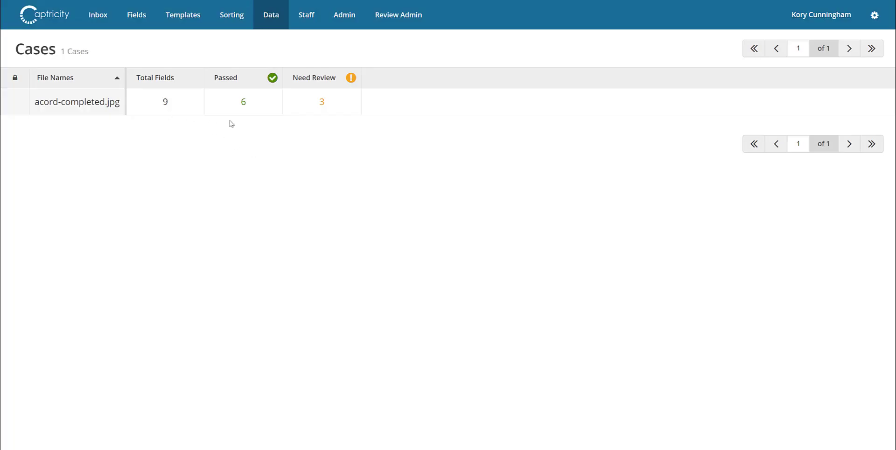
Open the acord-completed.jpg case and browse its values with passed fields also shown.
left_click(96, 105)
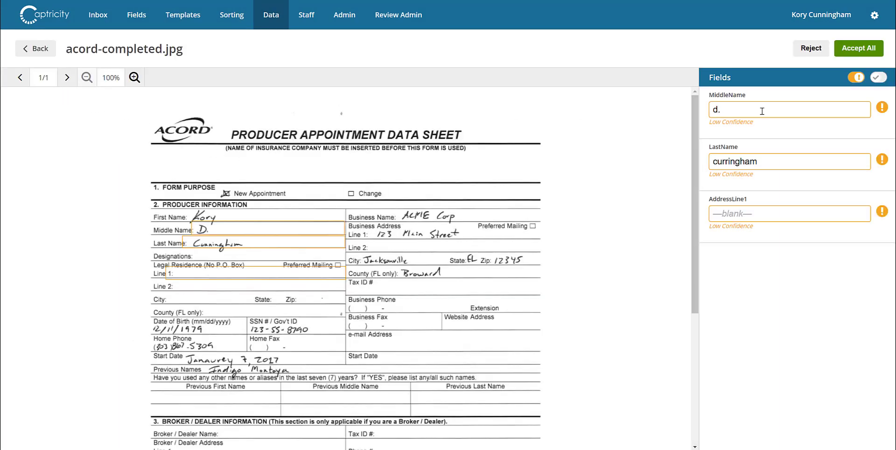
left_click(880, 78)
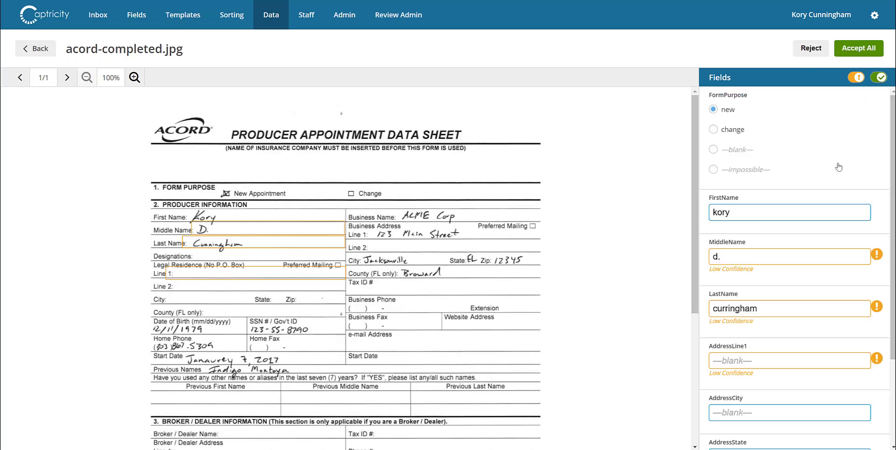
scroll(839, 166, "down", 2)
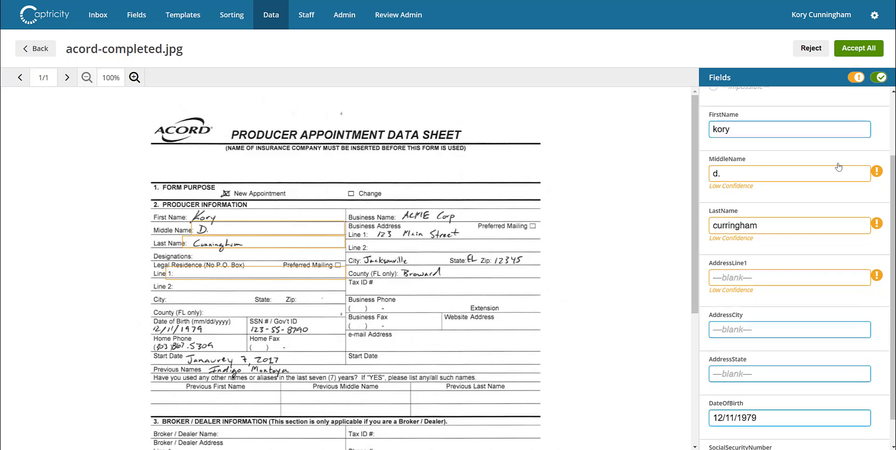
scroll(838, 166, "up", 2)
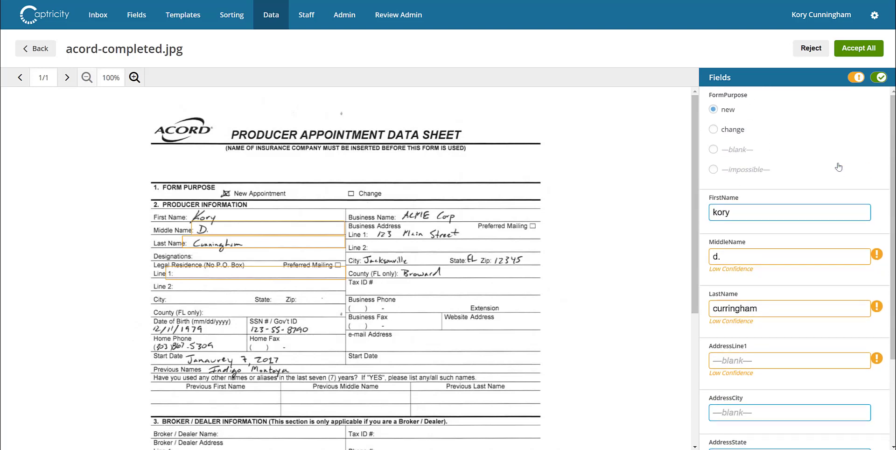
Show only low-confidence fields and correct LastName 'curringham' to 'cunningham', checking MiddleName and AddressLine1.
left_click(880, 77)
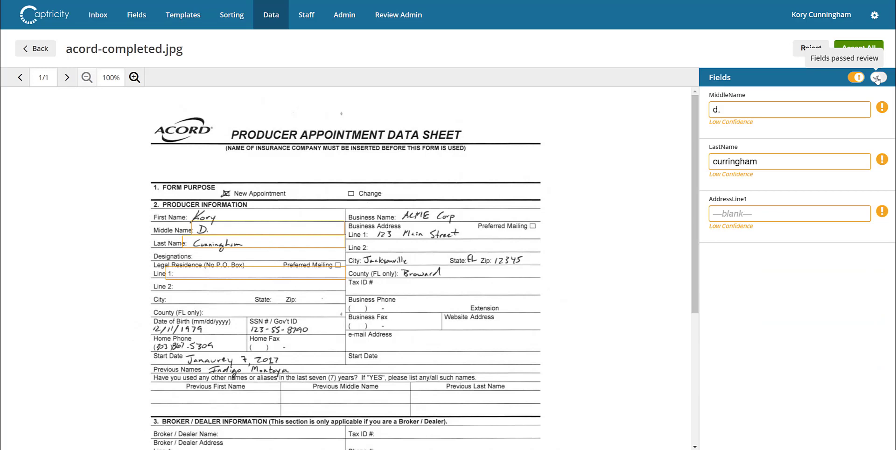
left_click(741, 115)
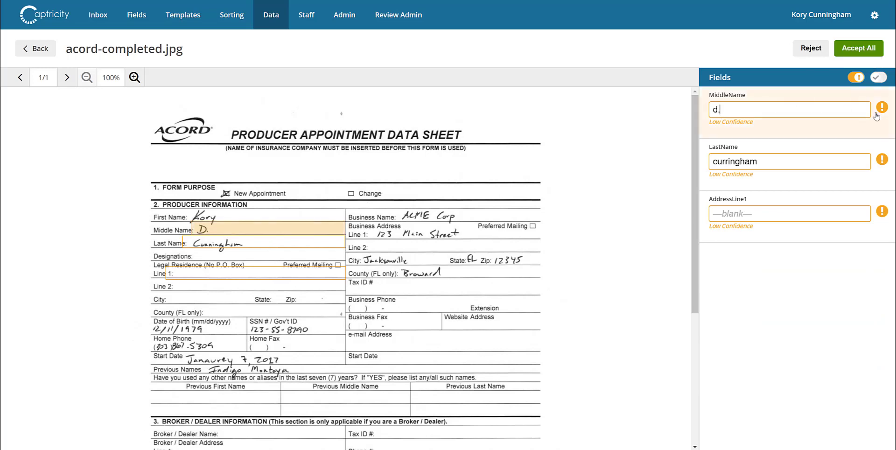
left_click(762, 157)
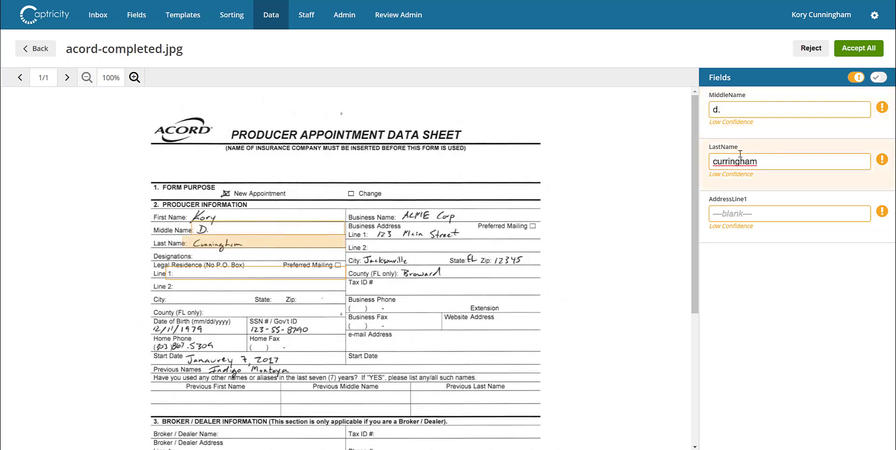
left_click(730, 161)
key("BackSpace")
key("BackSpace")
type("nn")
left_click(780, 218)
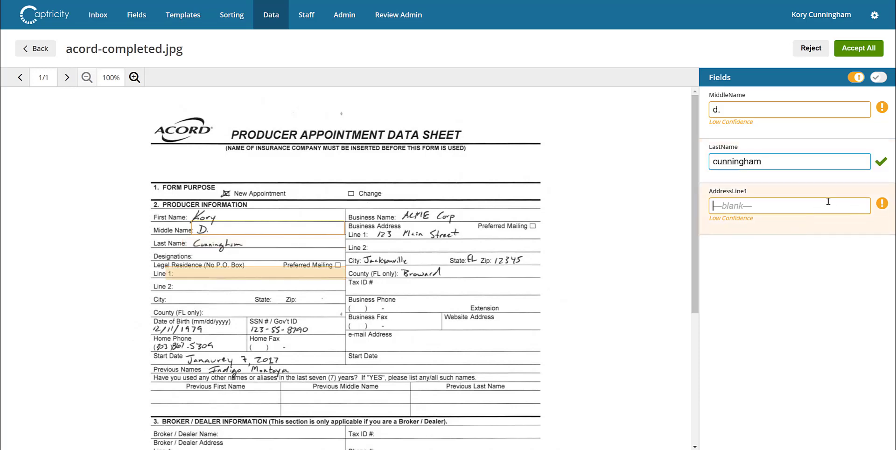
left_click(799, 111)
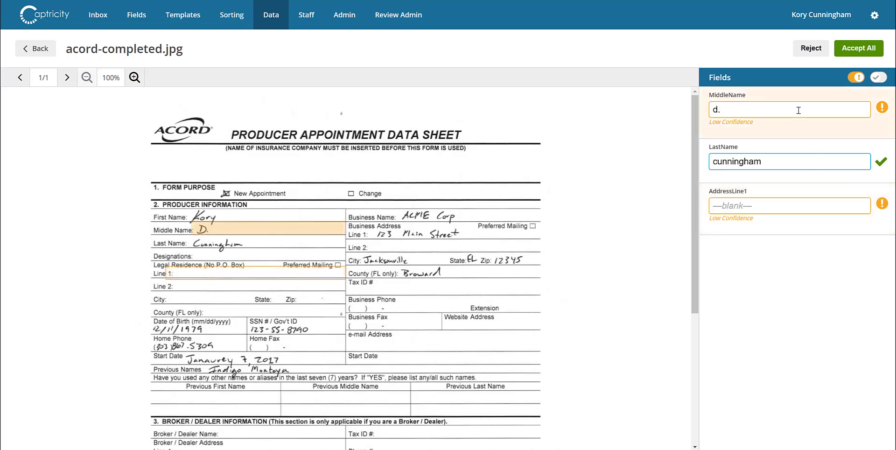